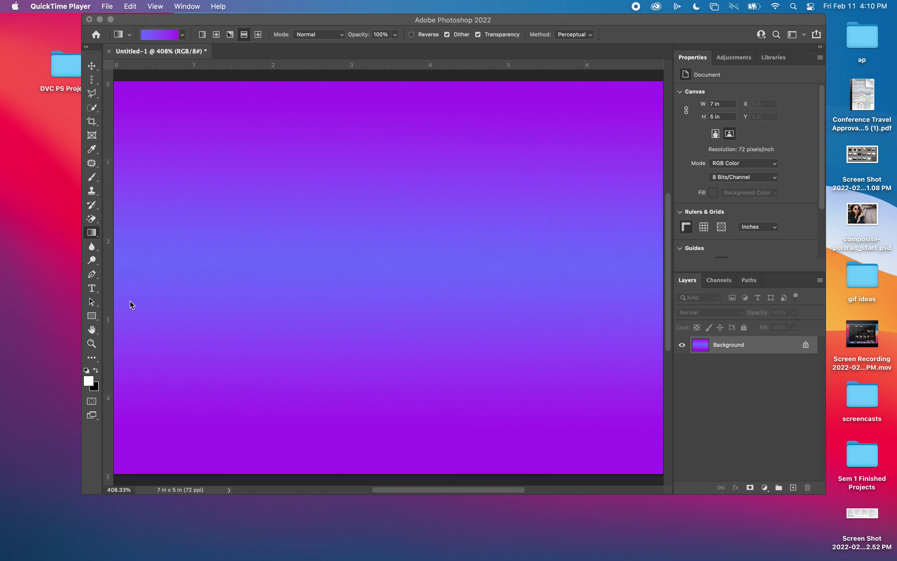
Select the Horizontal Type Tool and keep anti-aliasing on Sharp
left_click(92, 288)
right_click(94, 291)
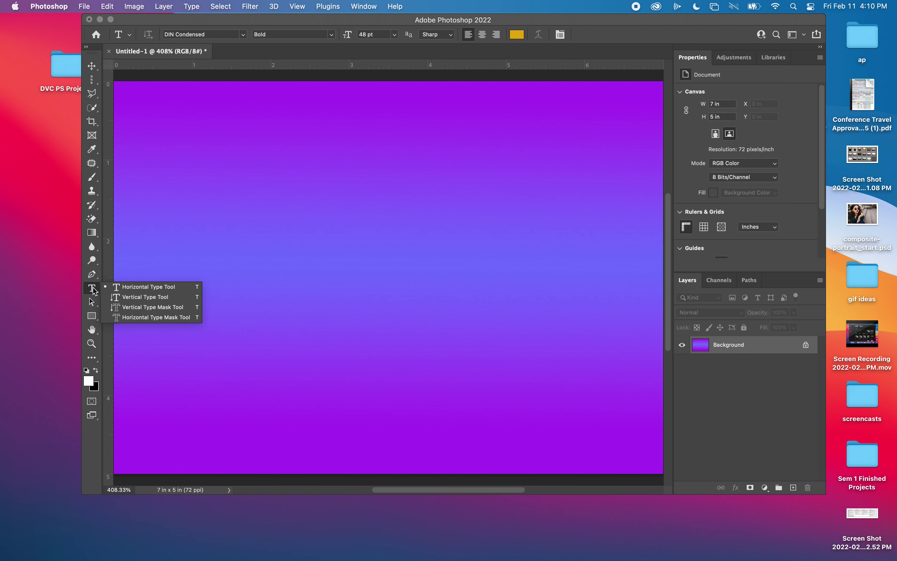
left_click(126, 287)
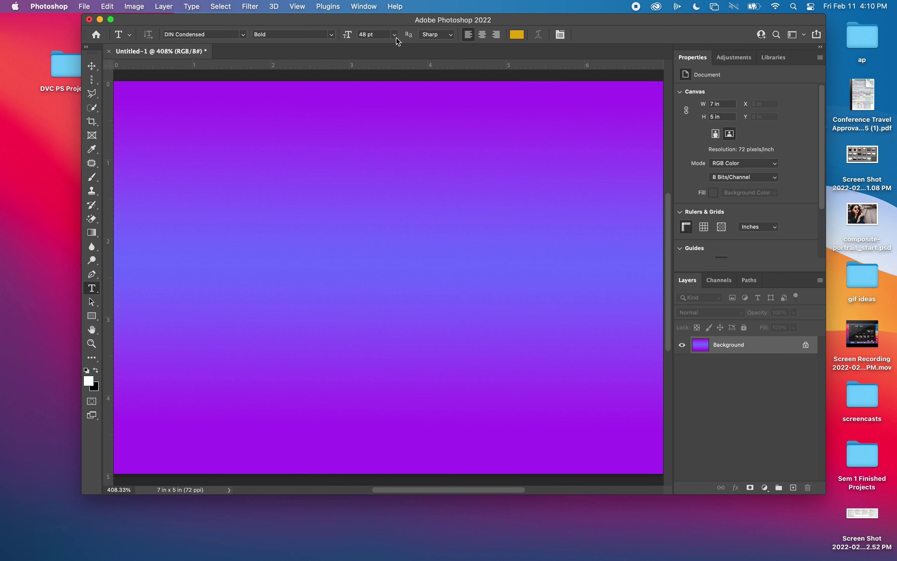
left_click(448, 36)
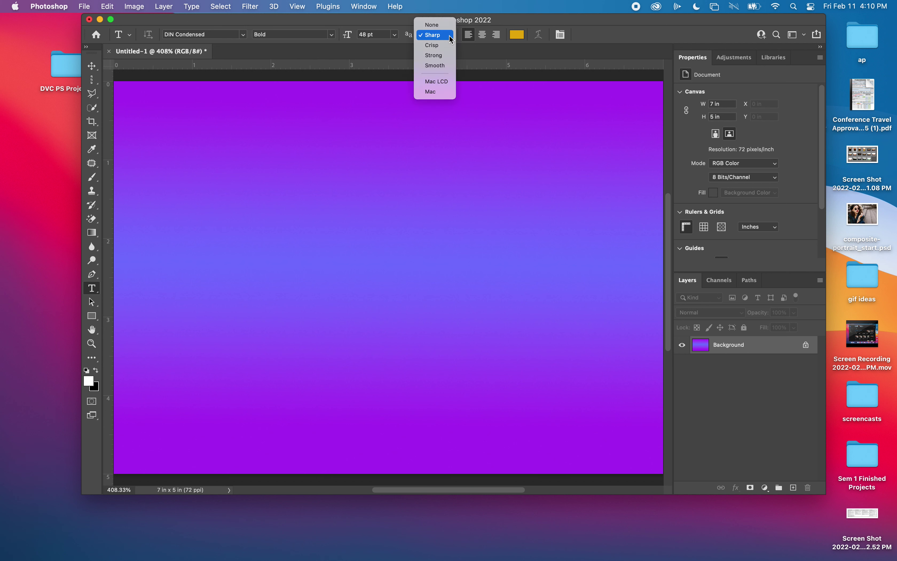
left_click(450, 38)
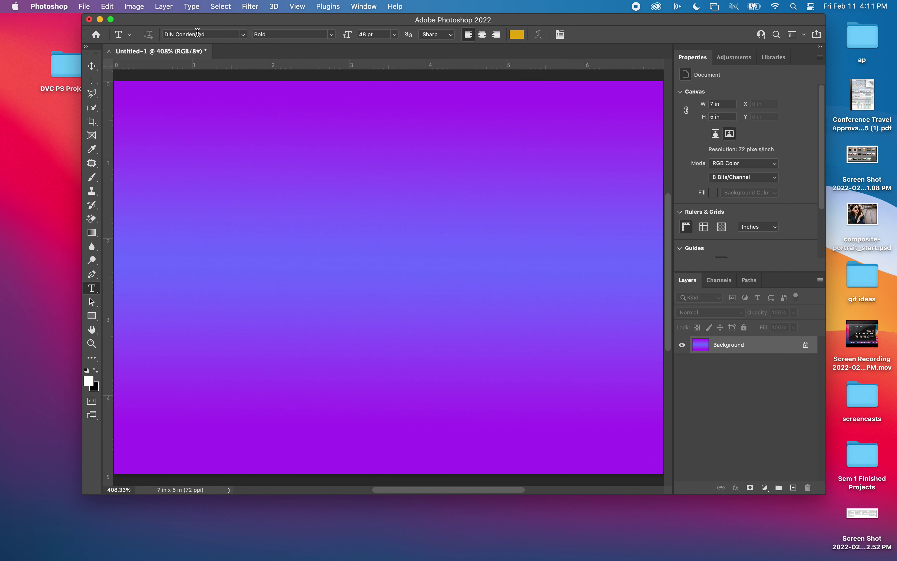
Set text alignment to Center and choose Impact as the font family
left_click(483, 37)
left_click(244, 35)
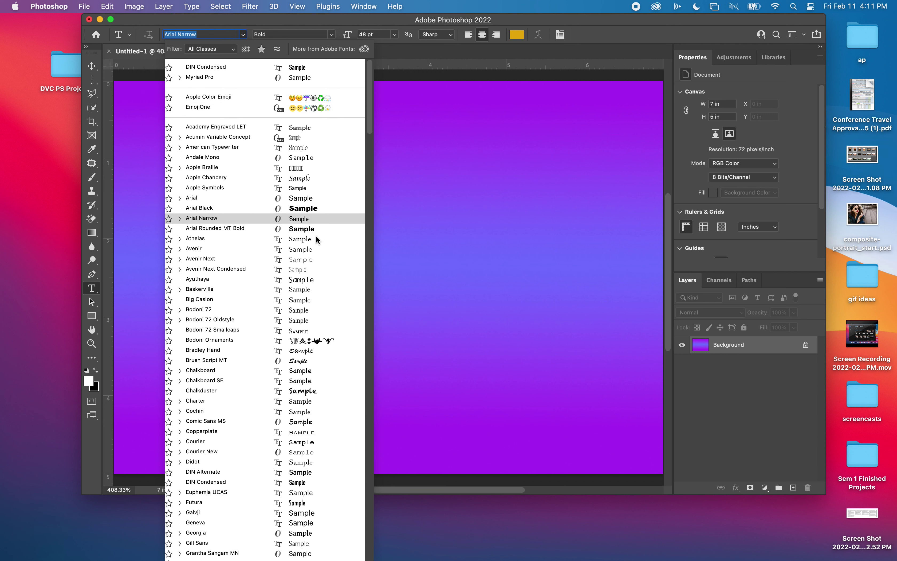
scroll(317, 343, "down", 5)
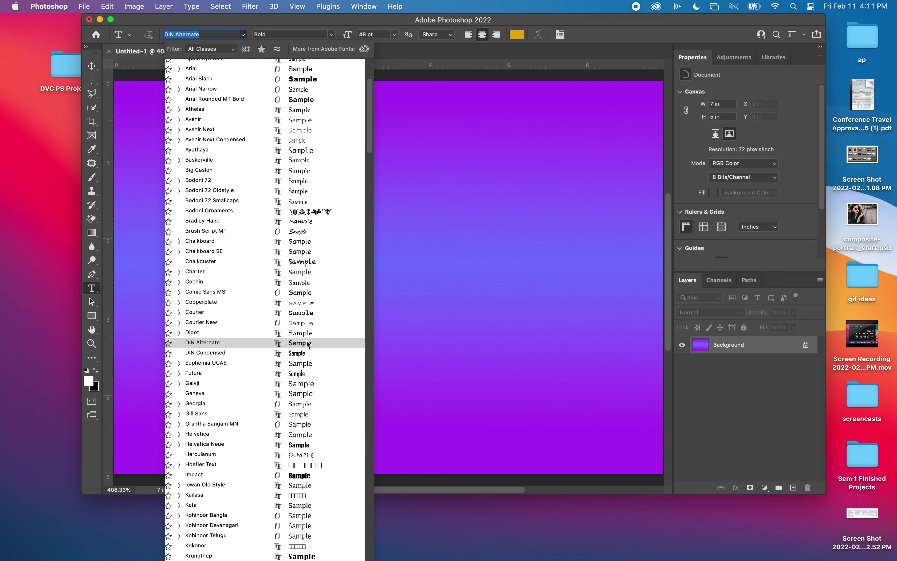
scroll(307, 343, "down", 8)
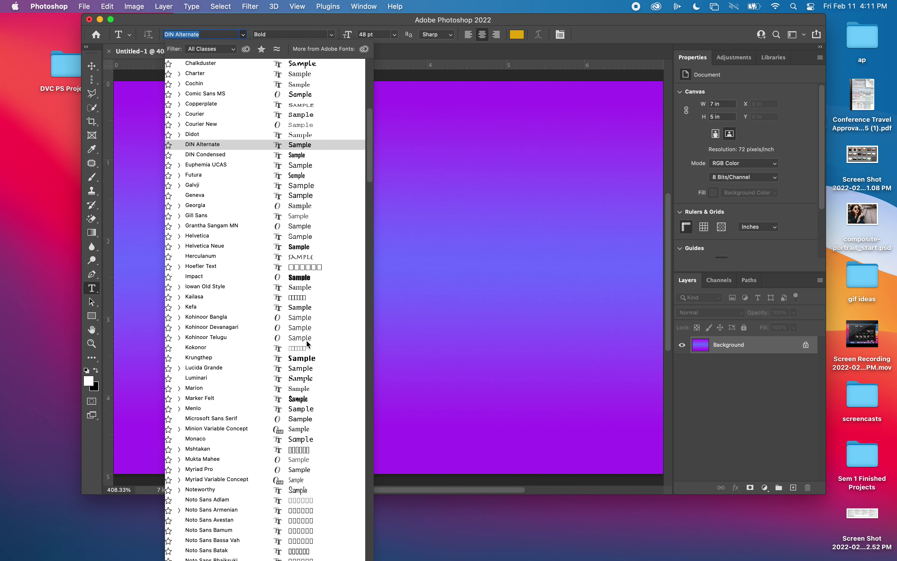
scroll(307, 361, "up", 10)
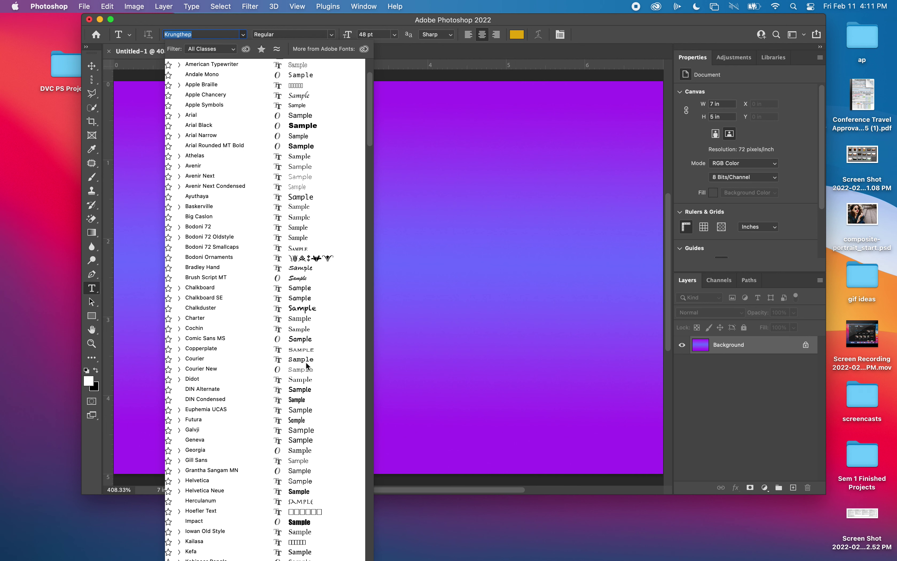
scroll(306, 362, "up", 4)
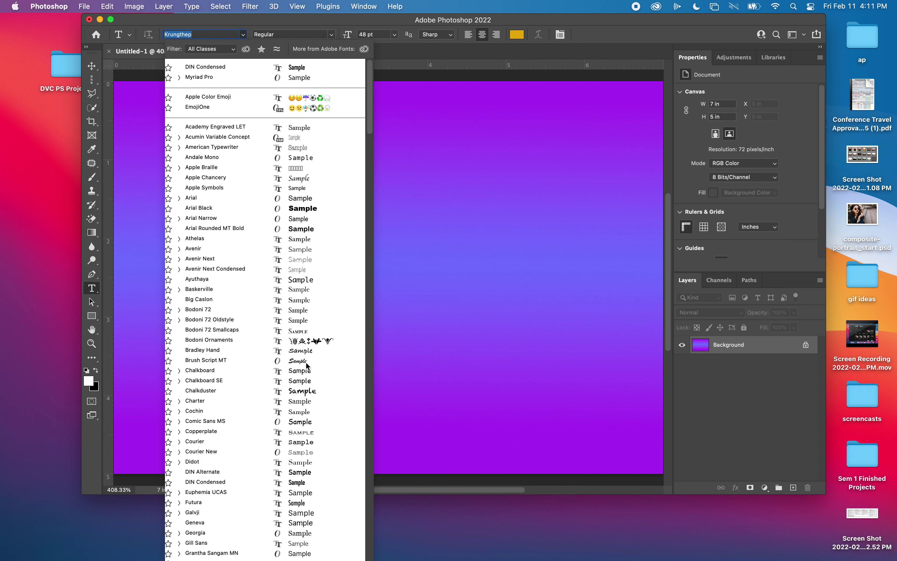
scroll(306, 366, "down", 5)
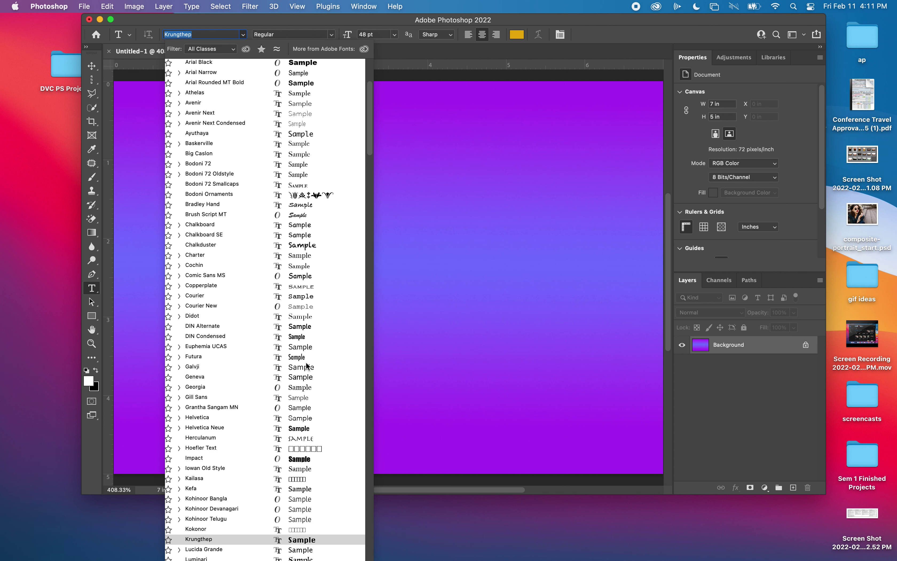
scroll(305, 363, "down", 3)
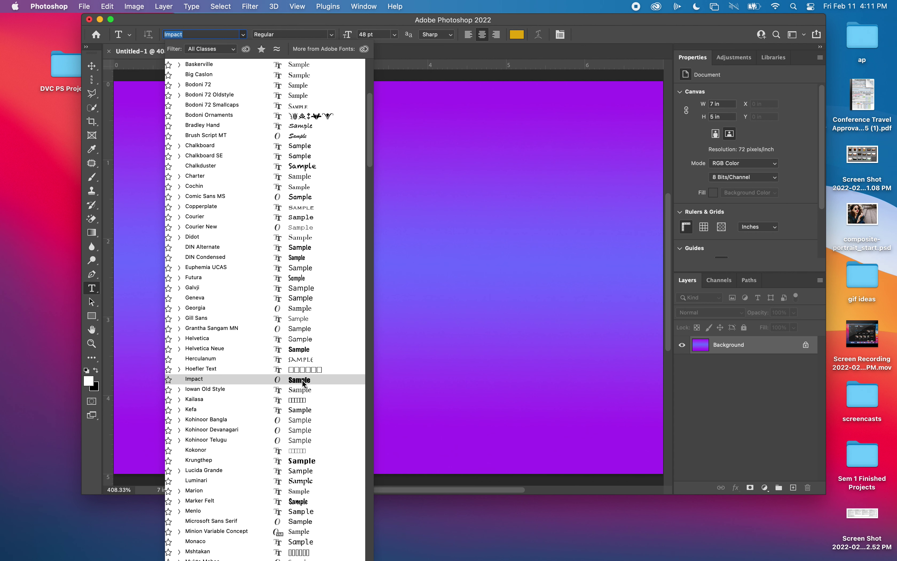
left_click(302, 379)
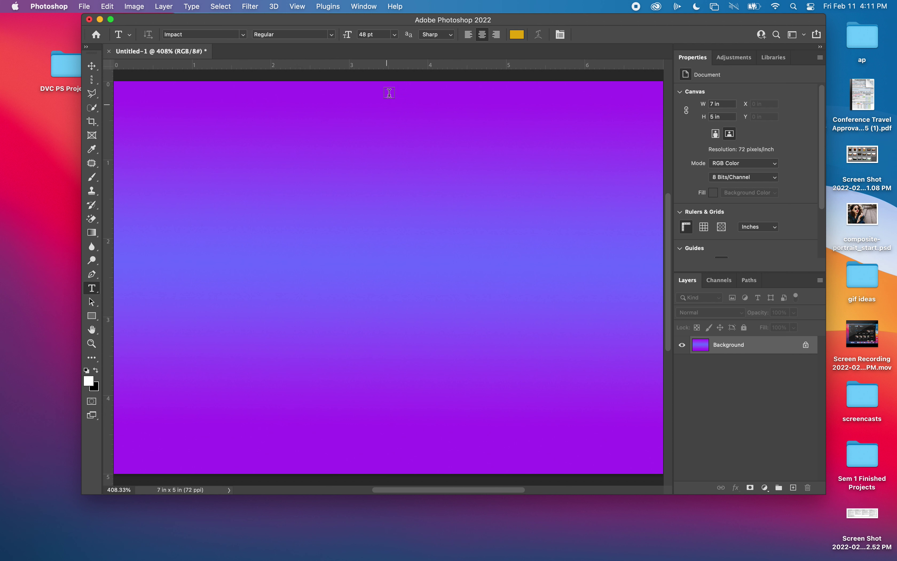
Place a Lorem Ipsum type layer on the upper canvas, ending at 100 pt
left_click(395, 35)
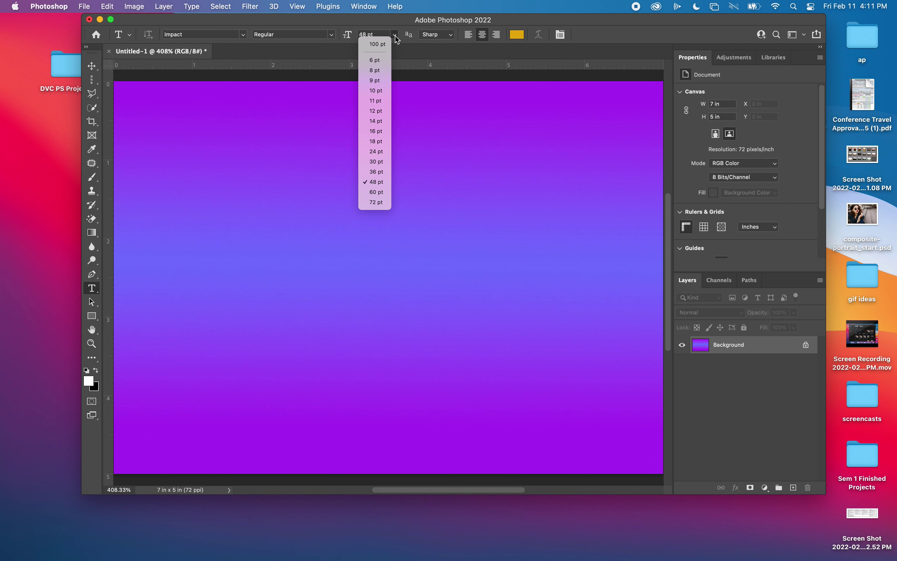
left_click(381, 44)
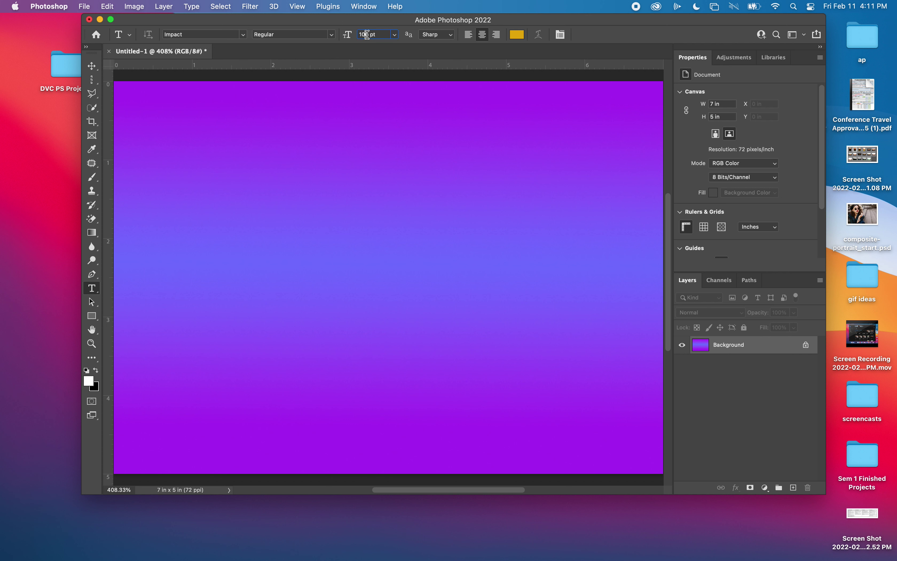
double_click(367, 34)
type("120")
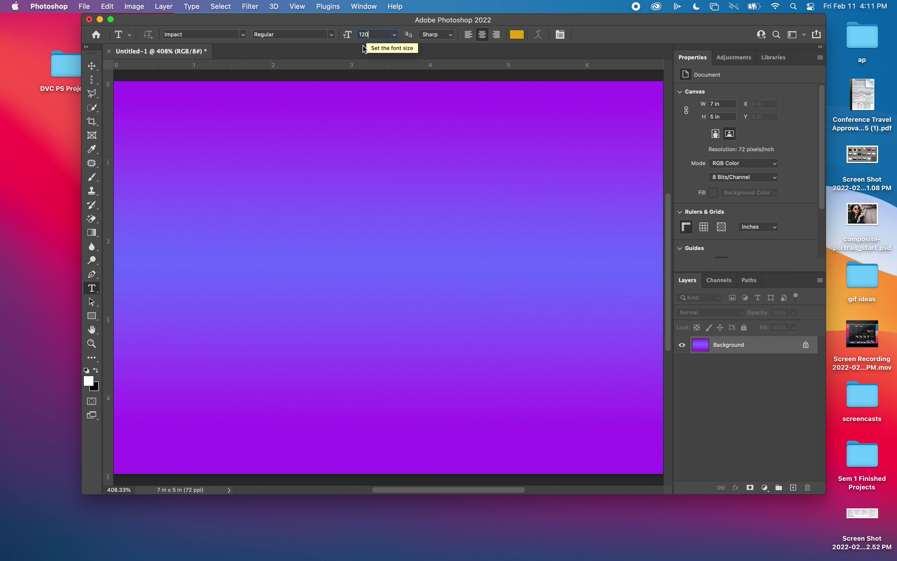
double_click(383, 32)
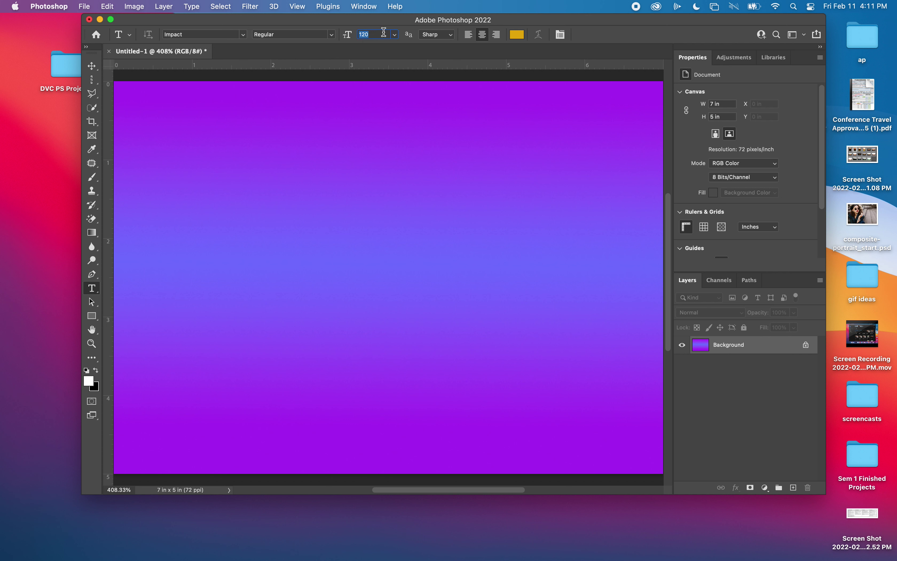
left_click(376, 248)
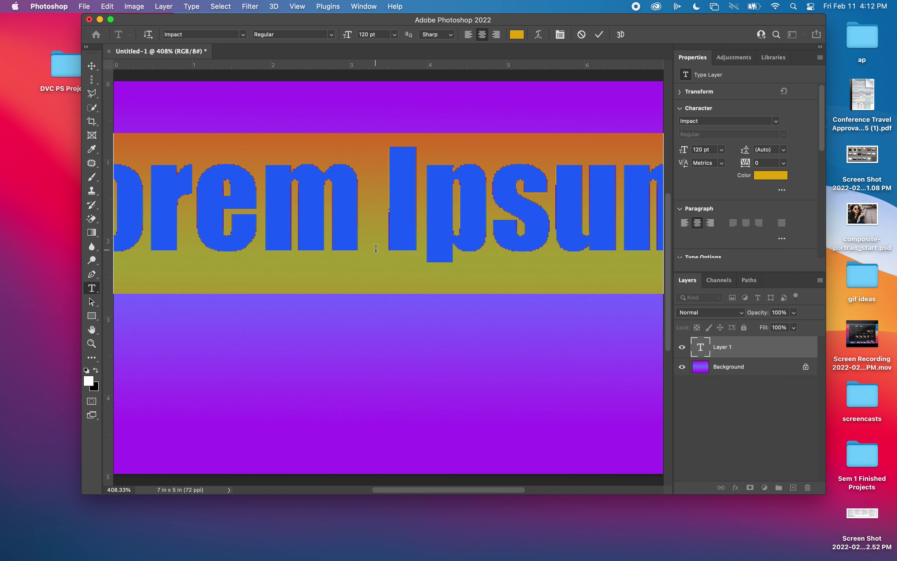
left_click(369, 35)
type("100")
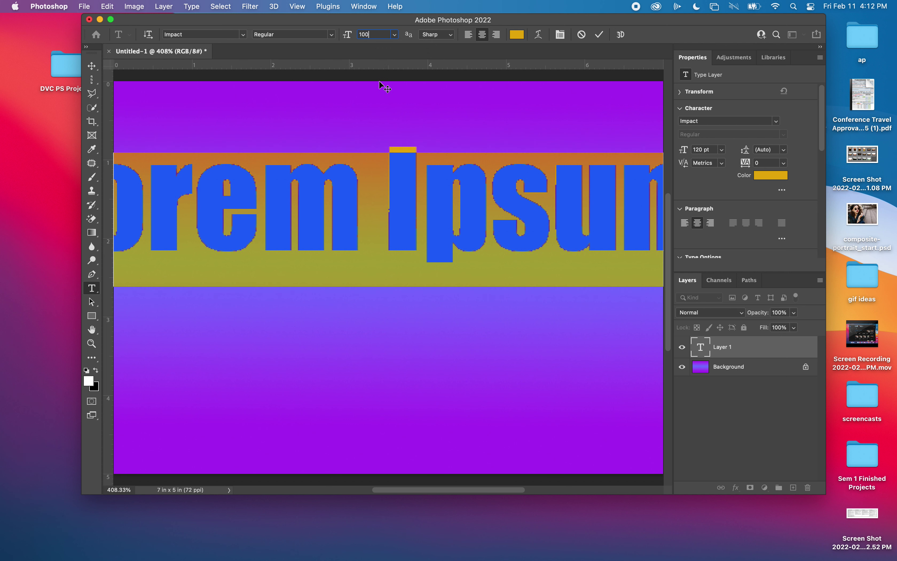
key("Return")
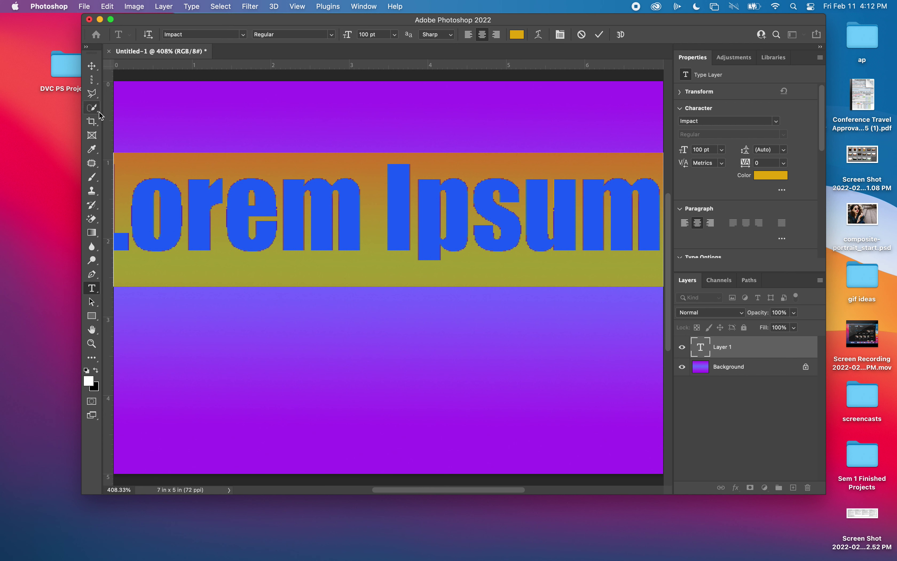
Drag the text lower on the canvas and retype it as POP
left_click(92, 66)
left_click_drag(281, 235, 300, 282)
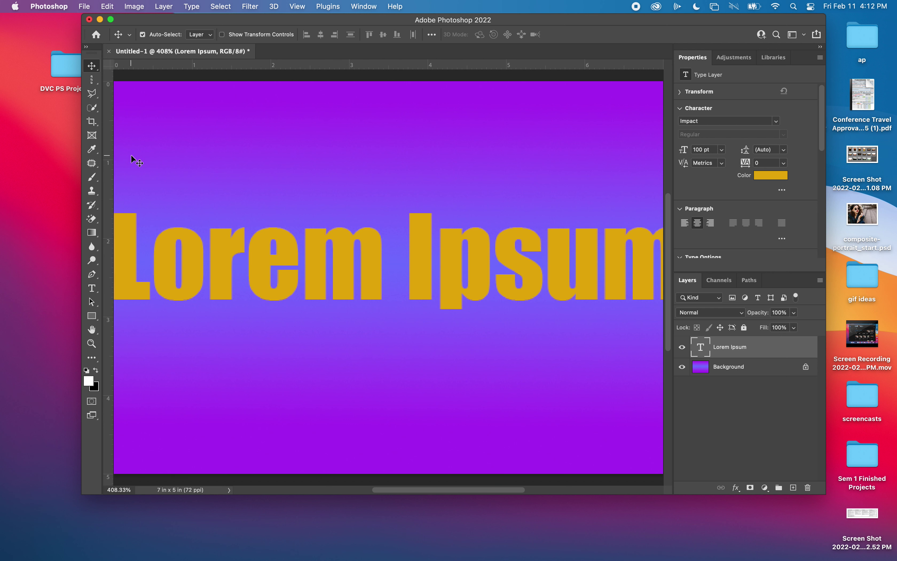
left_click(93, 289)
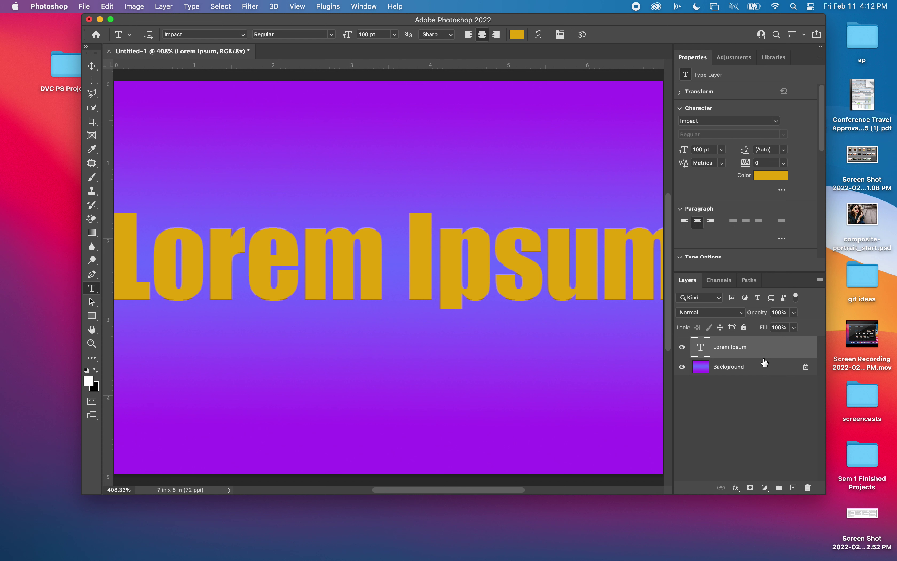
double_click(730, 348)
left_click(700, 351)
double_click(700, 351)
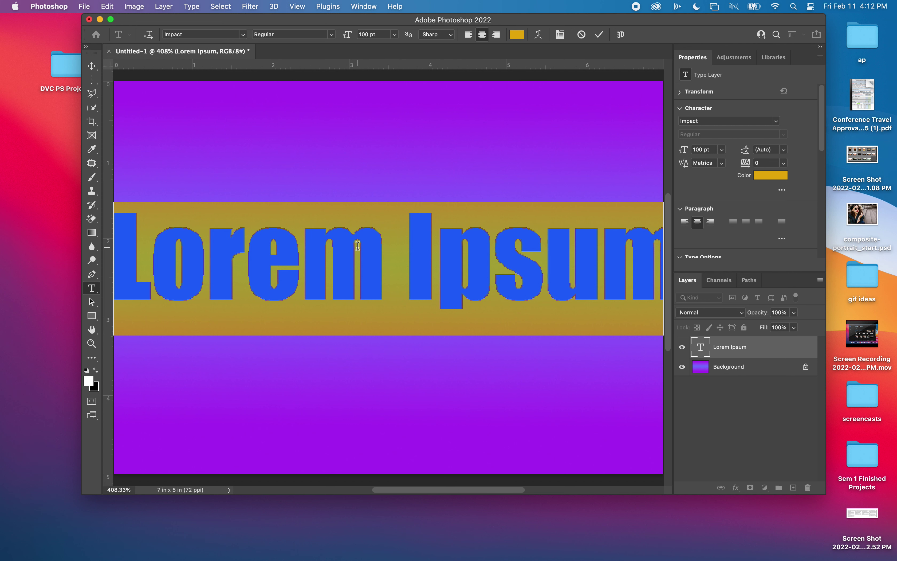
type("POP")
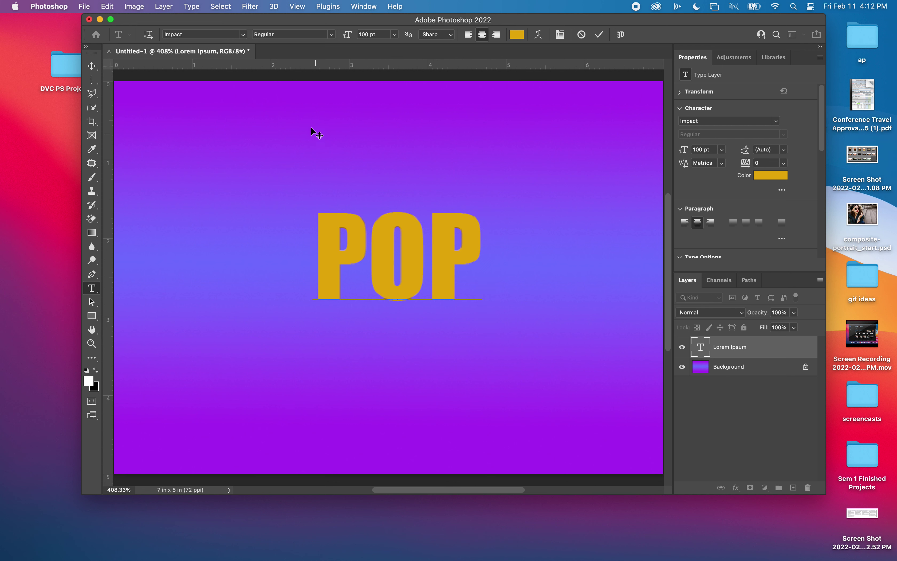
Try an orange, then a red text colour in the Text Color picker
left_click(517, 34)
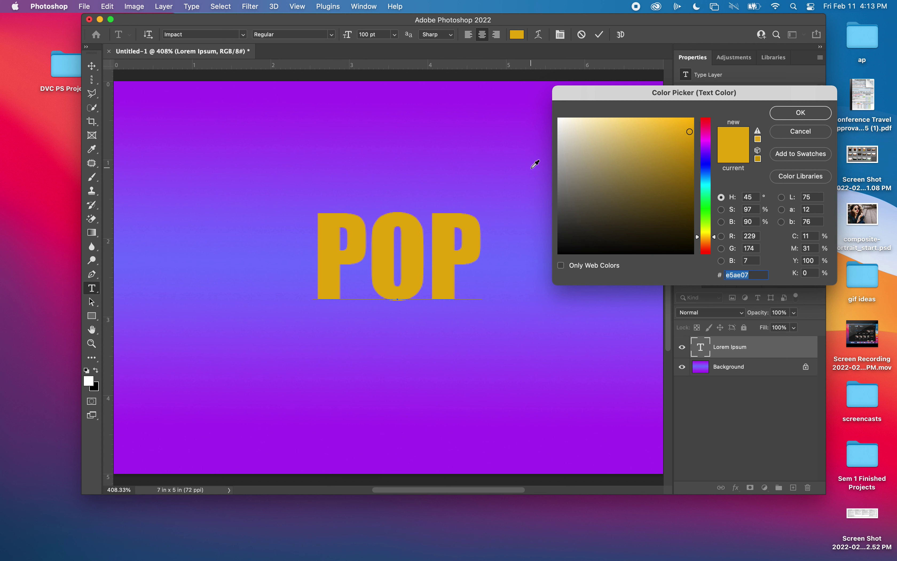
left_click(707, 239)
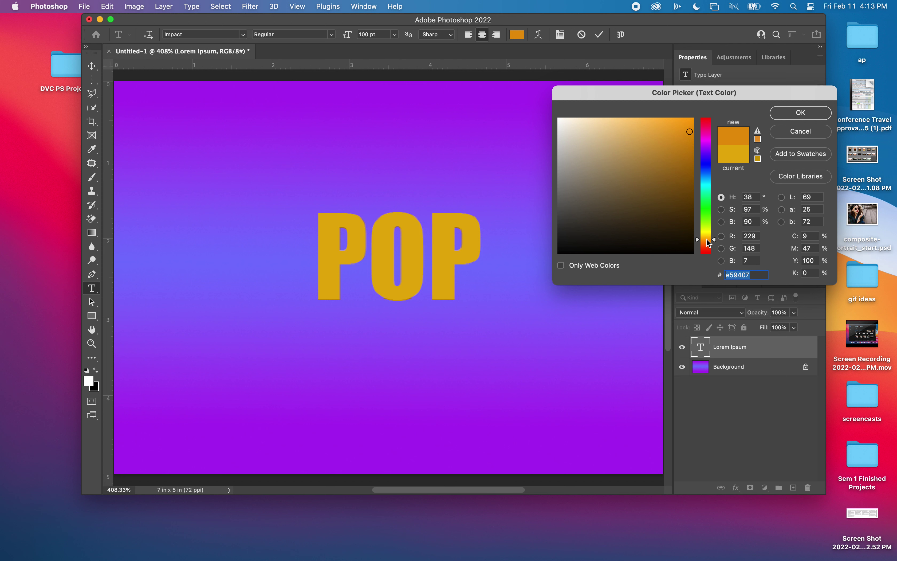
left_click_drag(706, 238, 707, 248)
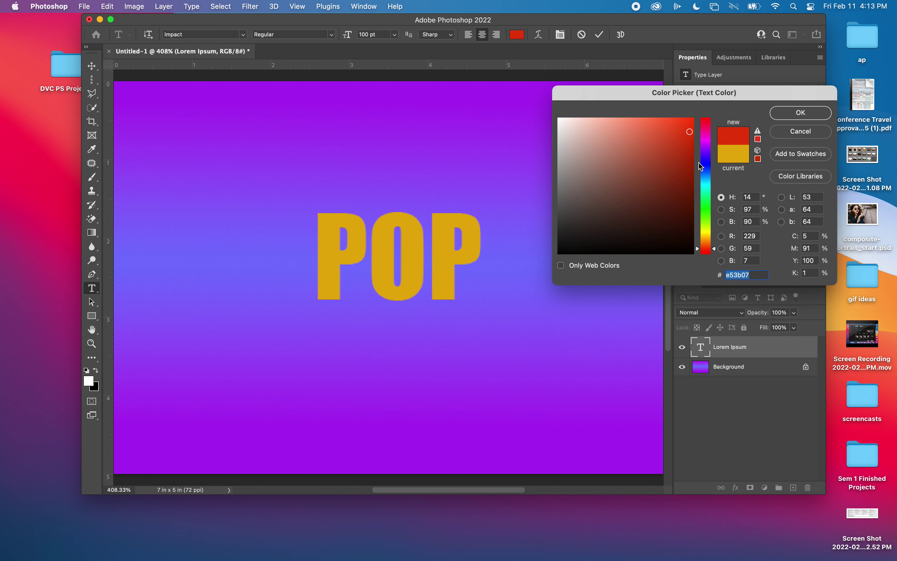
left_click(786, 113)
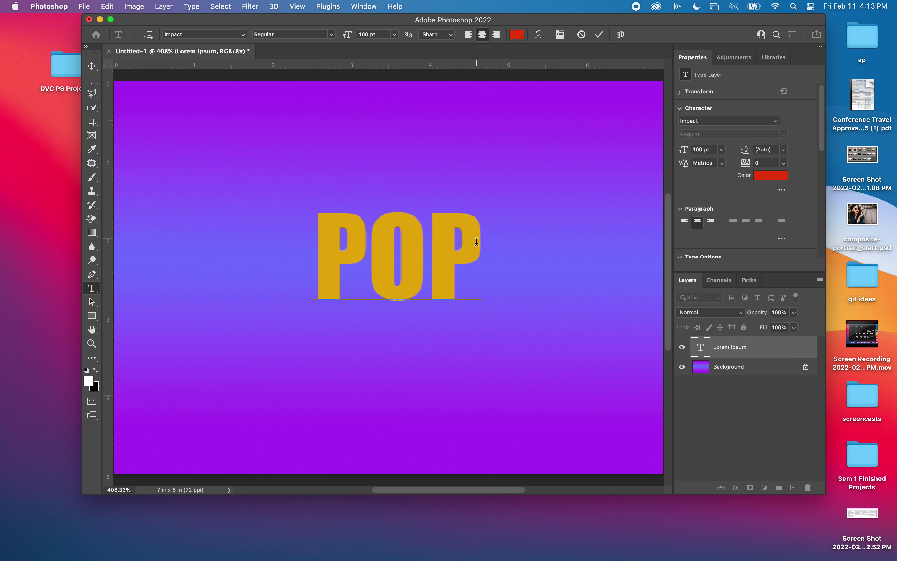
Select all of POP and revert its colour to the original gold #e5ae07
left_click_drag(479, 241, 339, 229)
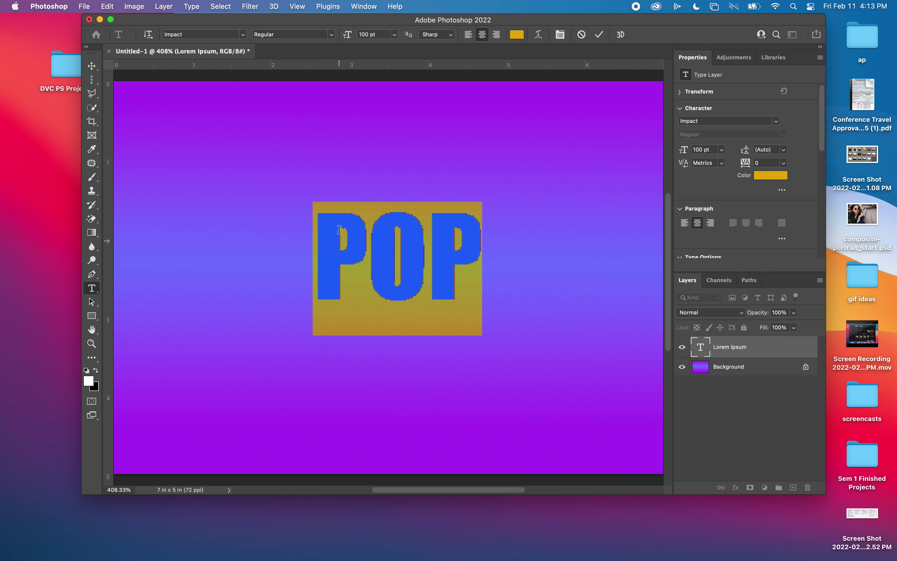
left_click(517, 35)
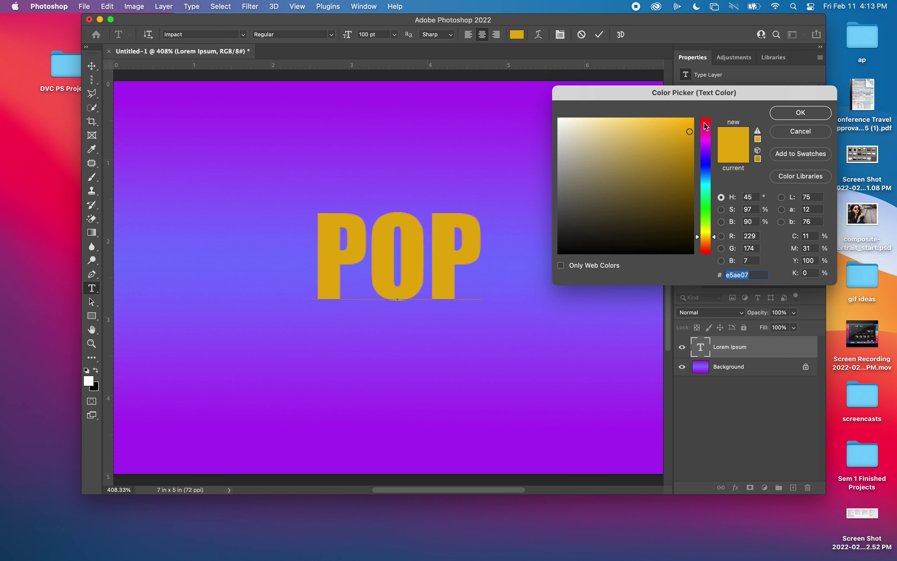
left_click(706, 122)
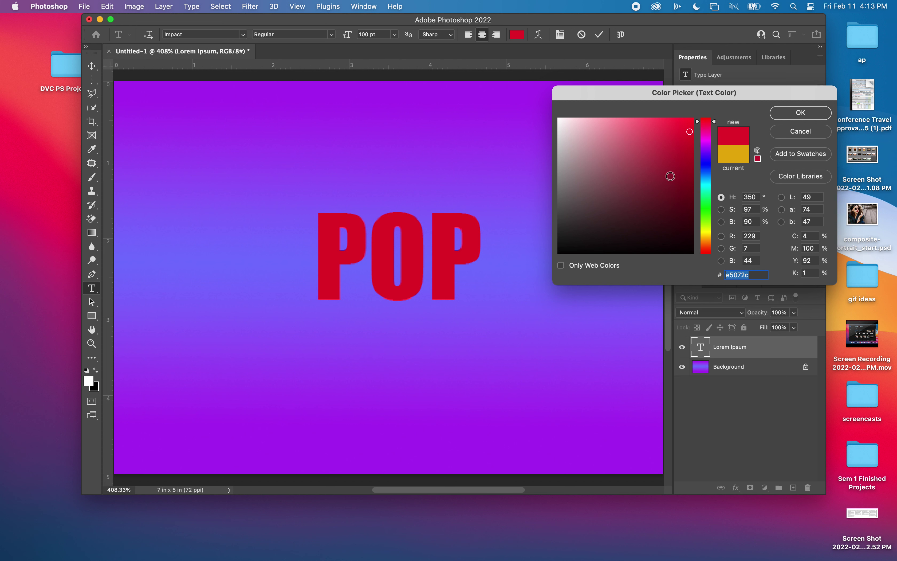
left_click(729, 150)
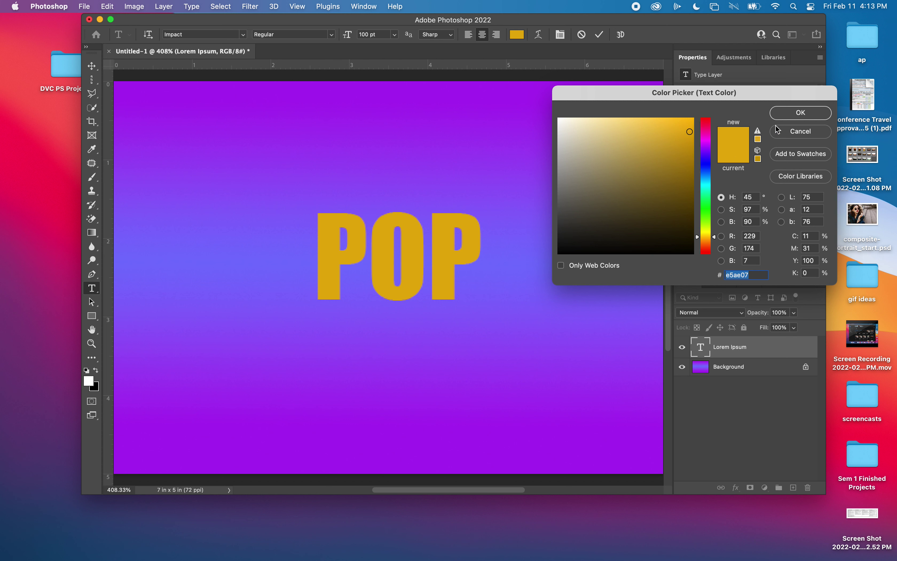
left_click(796, 114)
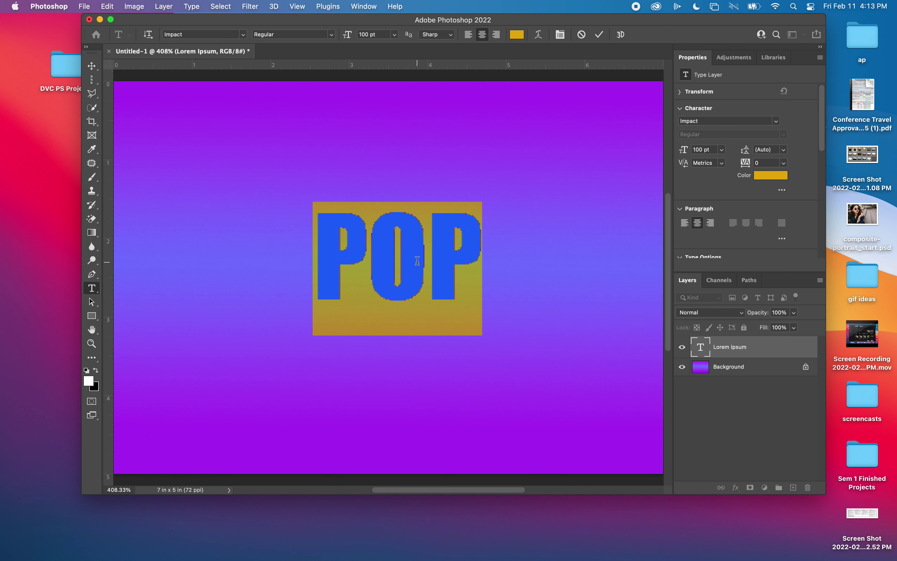
Open Warp Text, move the dialog off POP, and try the Arc style
left_click(538, 35)
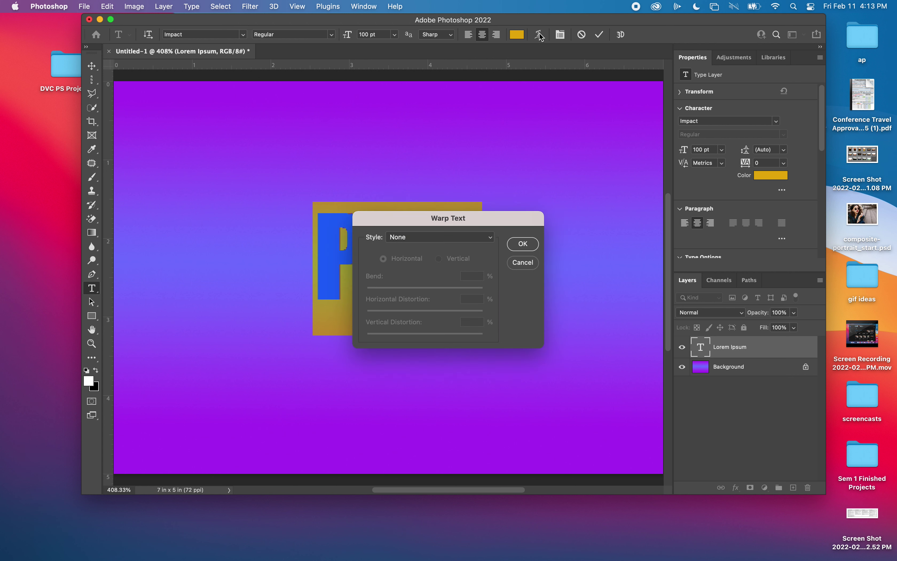
left_click(488, 240)
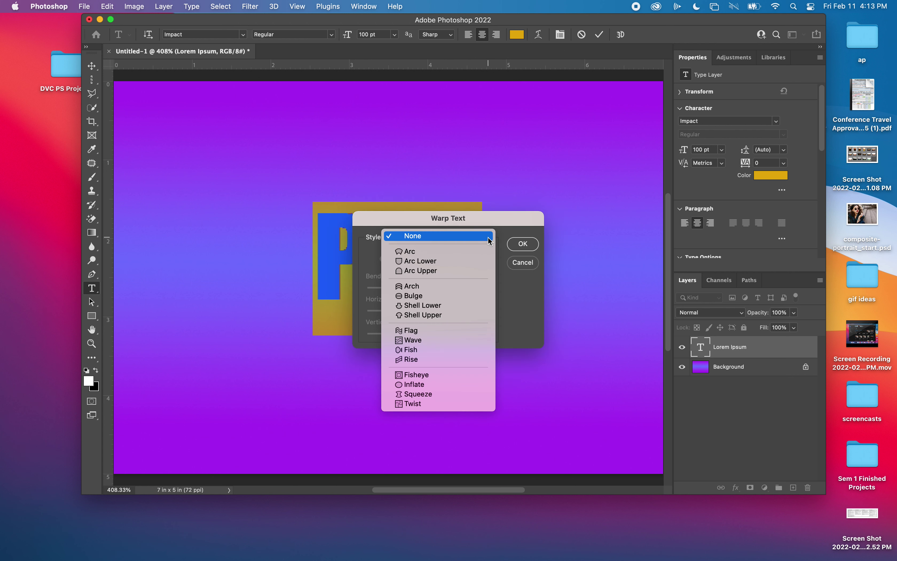
left_click(507, 225)
left_click_drag(519, 218, 624, 94)
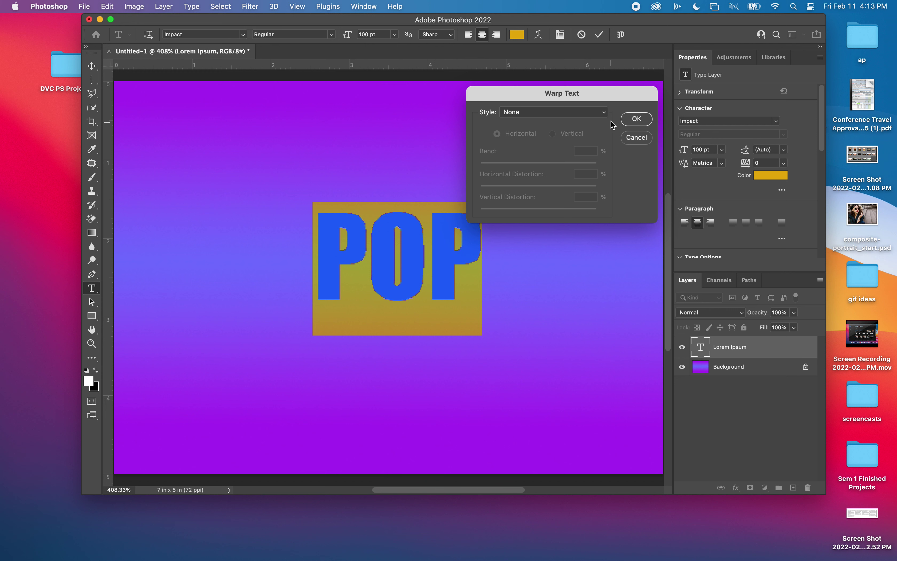
left_click(603, 112)
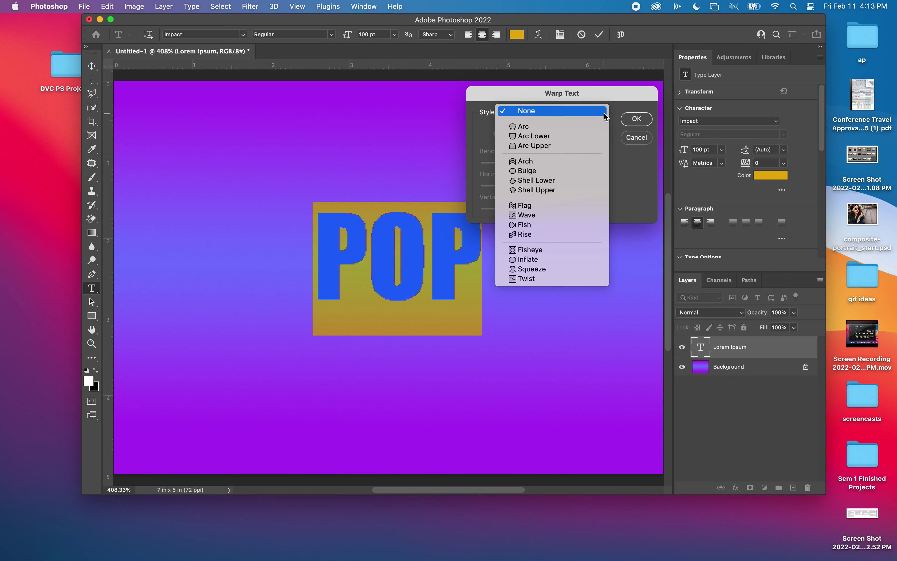
left_click(574, 131)
Try the Arch, Bulge and Wave styles, then settle on Inflate
left_click(598, 115)
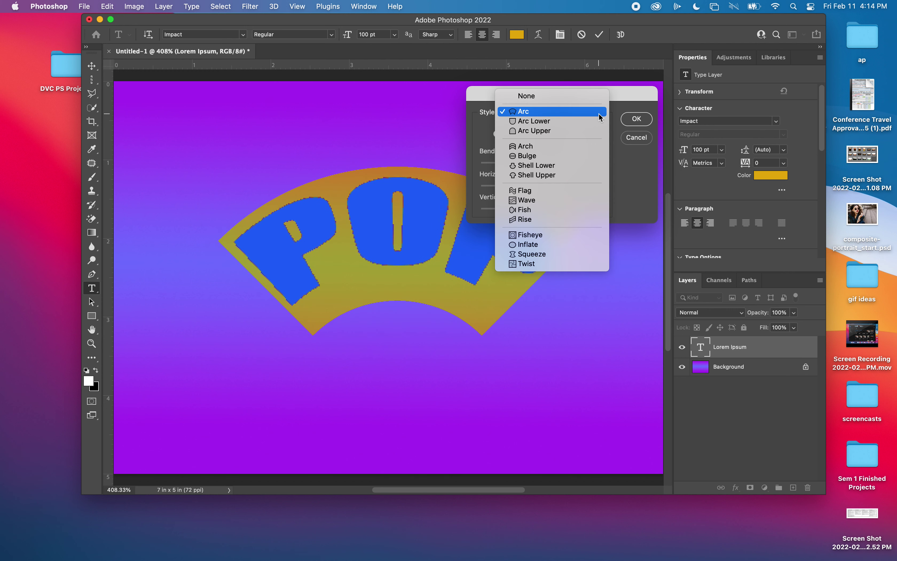
left_click(589, 147)
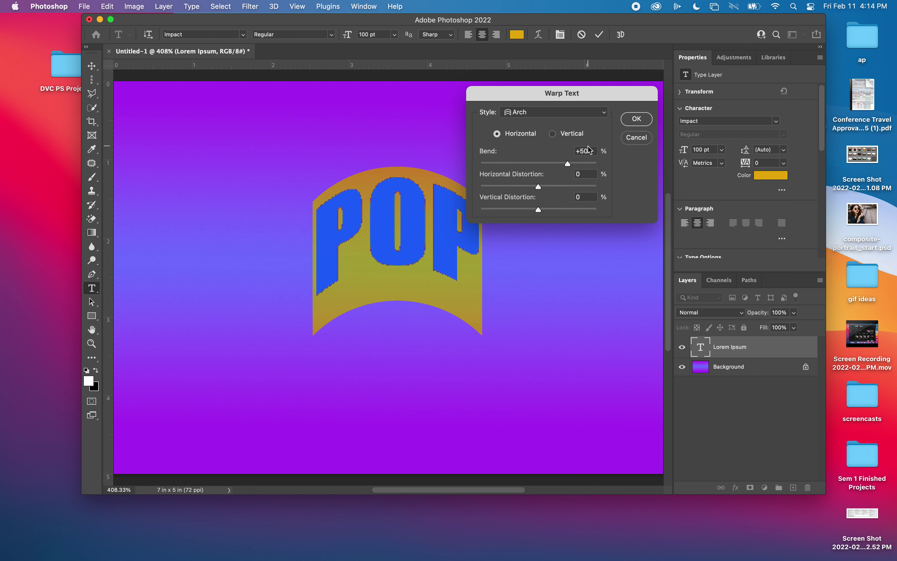
left_click(603, 112)
left_click(600, 123)
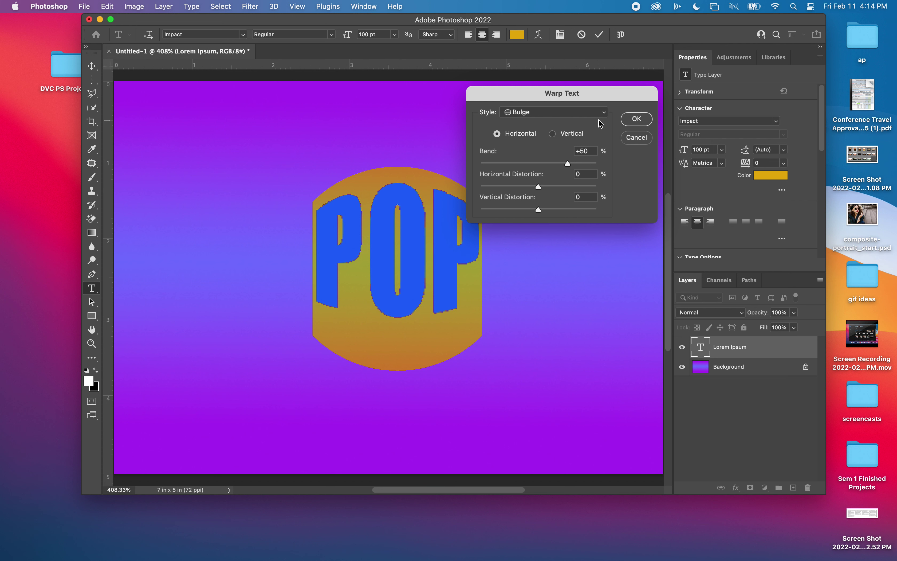
left_click(602, 113)
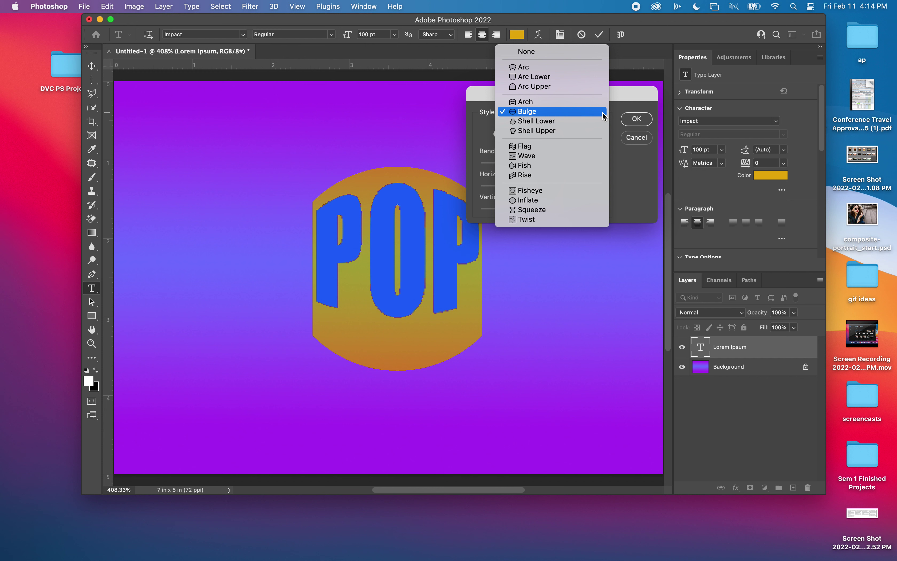
left_click(591, 155)
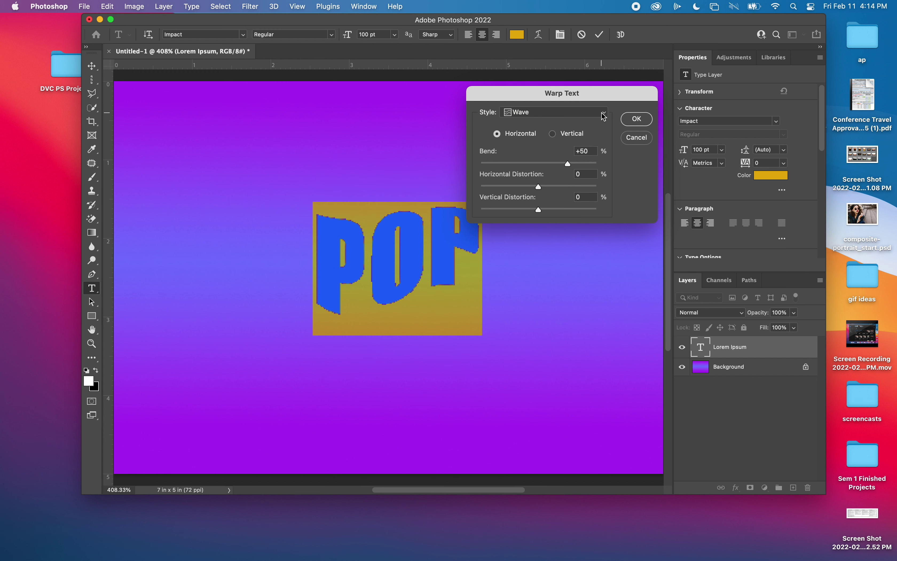
left_click(602, 112)
left_click(592, 156)
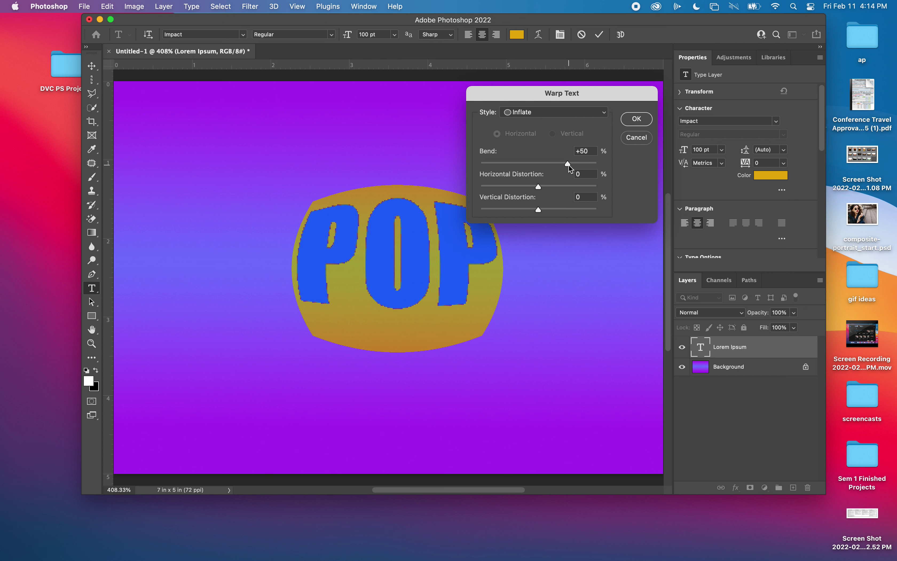
Set Inflate to +82 bend, +3 horizontal and −41 vertical distortion, then apply
left_click_drag(568, 164, 498, 167)
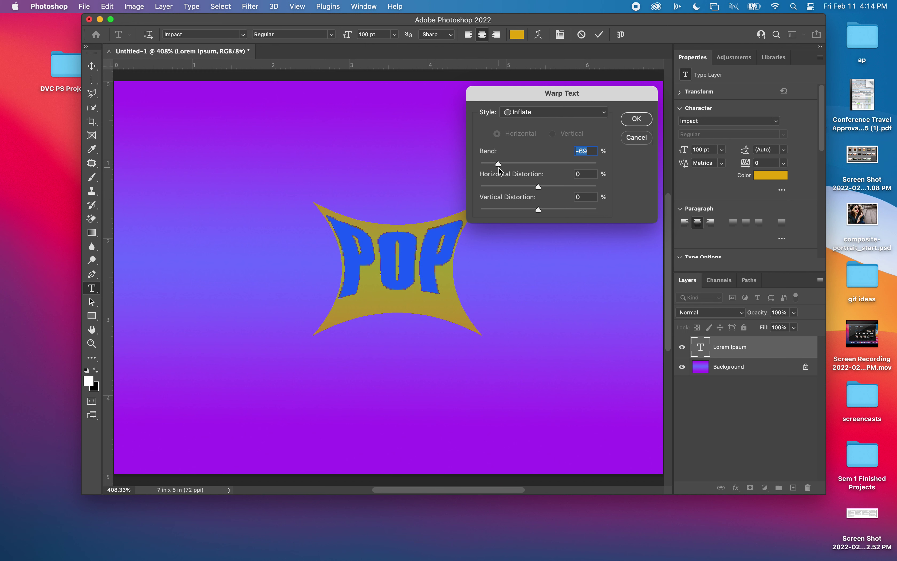
left_click_drag(498, 167, 586, 163)
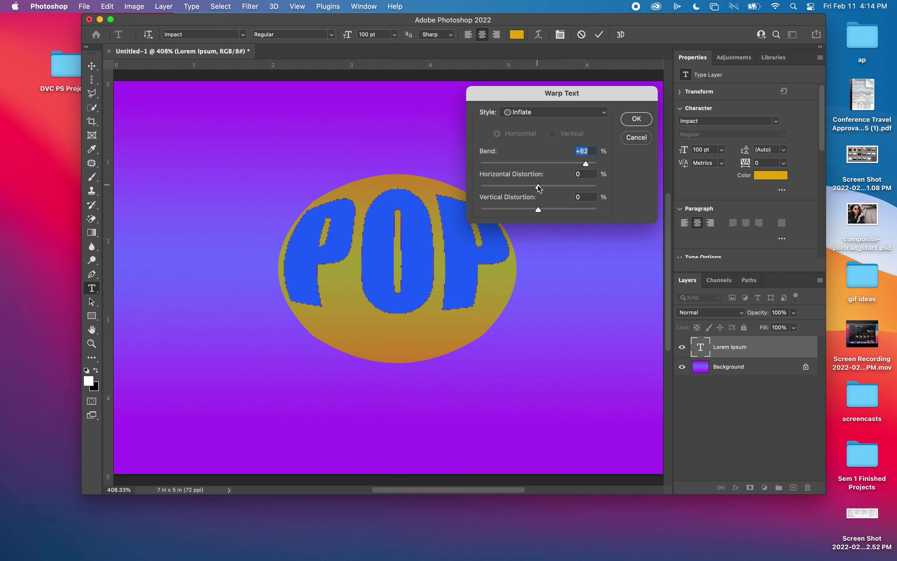
left_click_drag(538, 186, 515, 215)
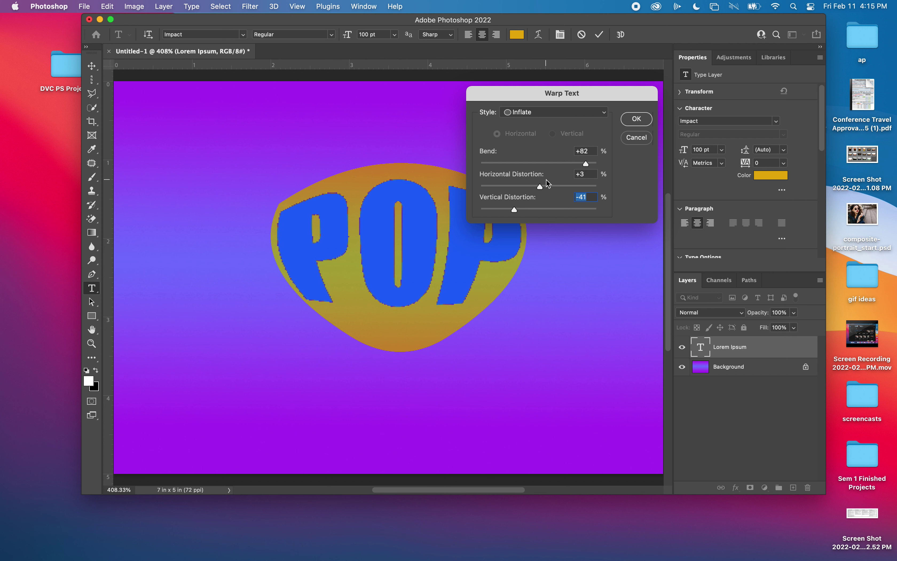
left_click(637, 123)
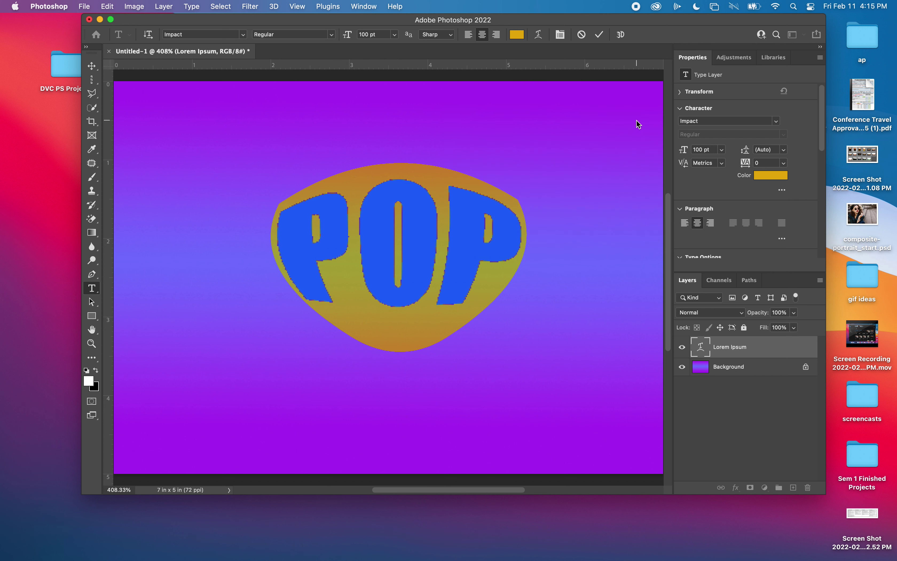